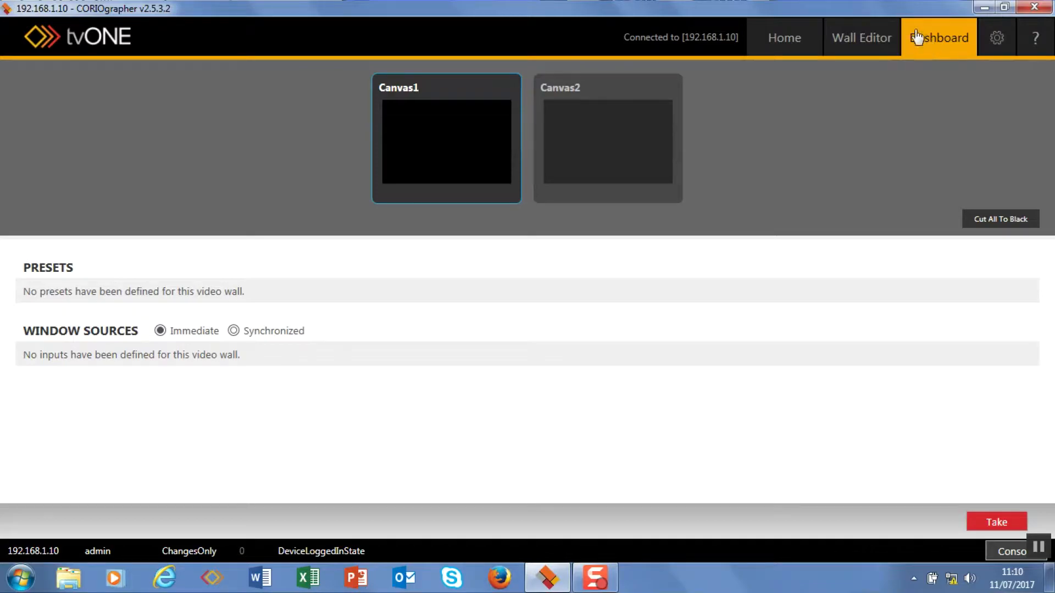
# Create a new display equipment entry in the Wall Editor, named Dell, with Monitor as the display type.
pyautogui.click(867, 46)
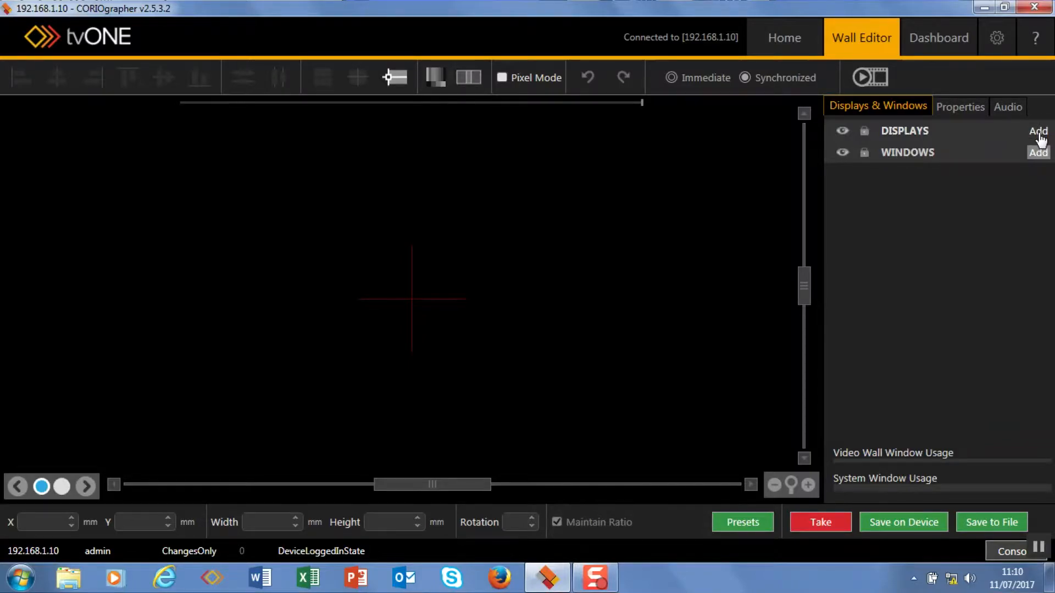
pyautogui.click(1040, 132)
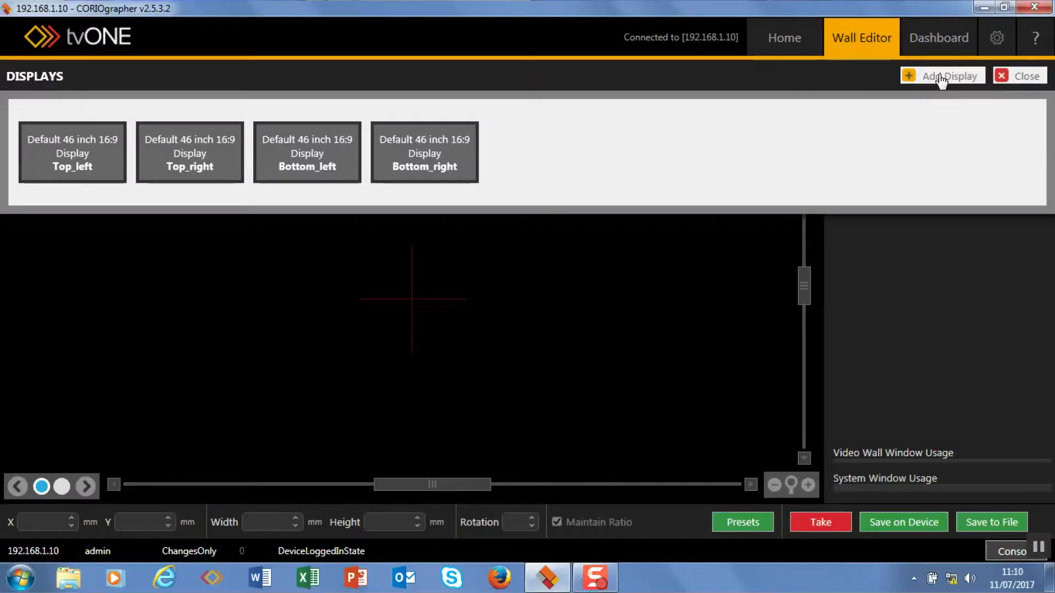
pyautogui.click(941, 78)
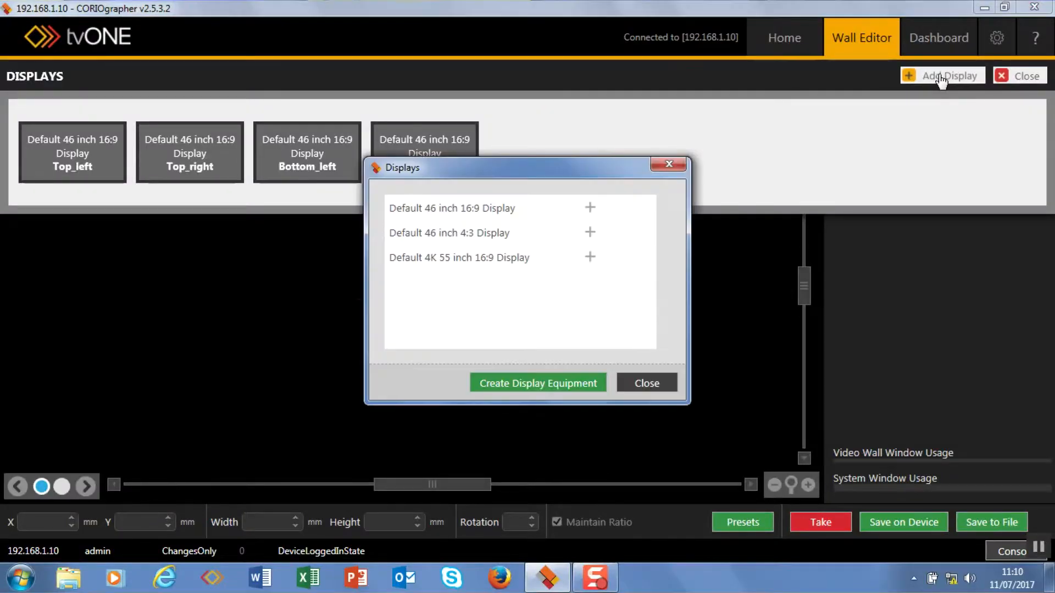
pyautogui.click(560, 388)
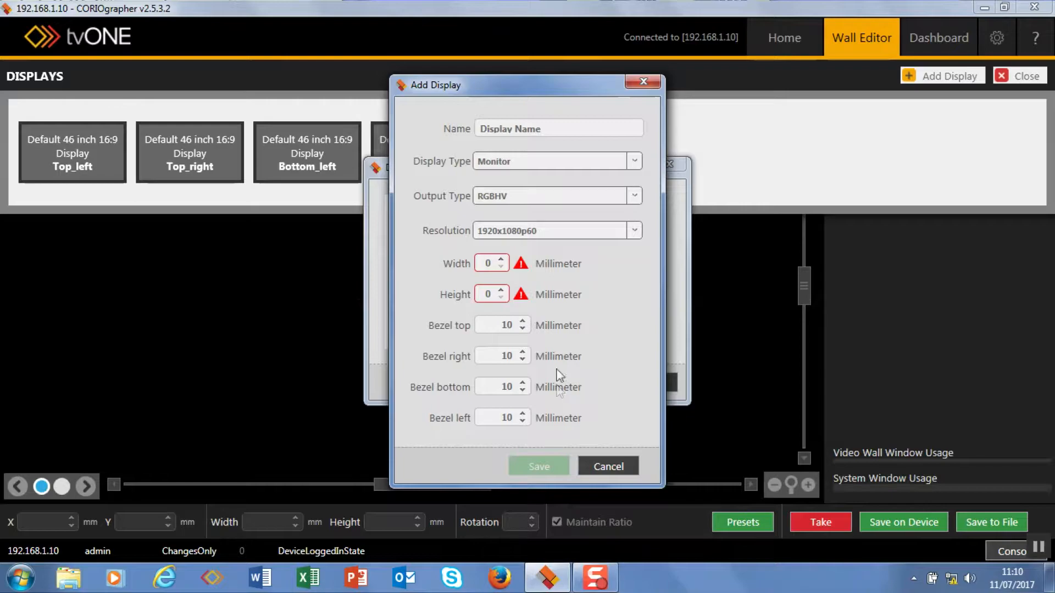
pyautogui.moveTo(631, 127); pyautogui.dragTo(468, 130)
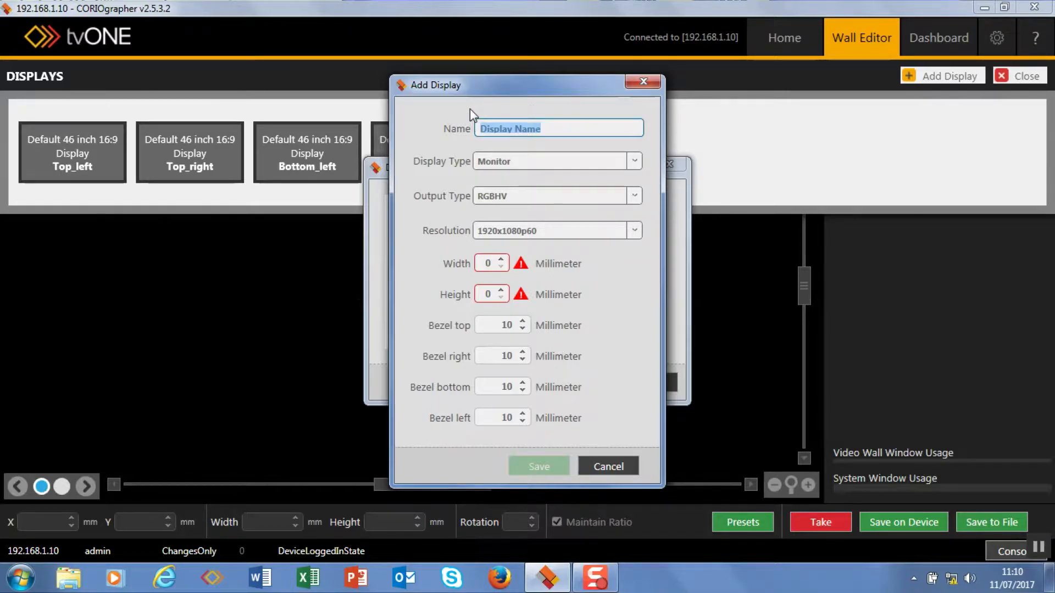
pyautogui.write('Dell')
pyautogui.click(634, 165)
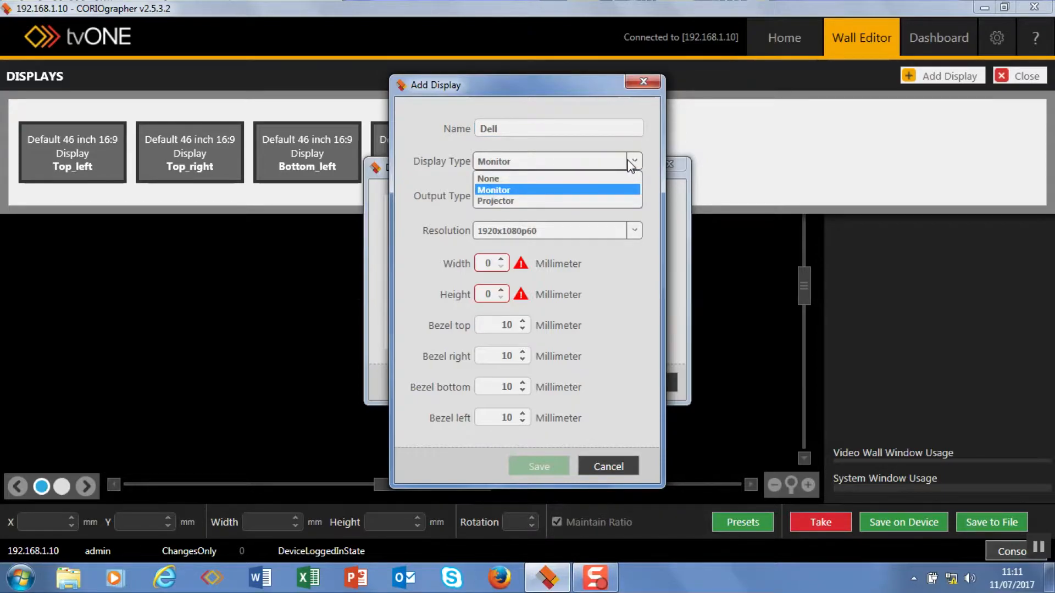
pyautogui.click(531, 192)
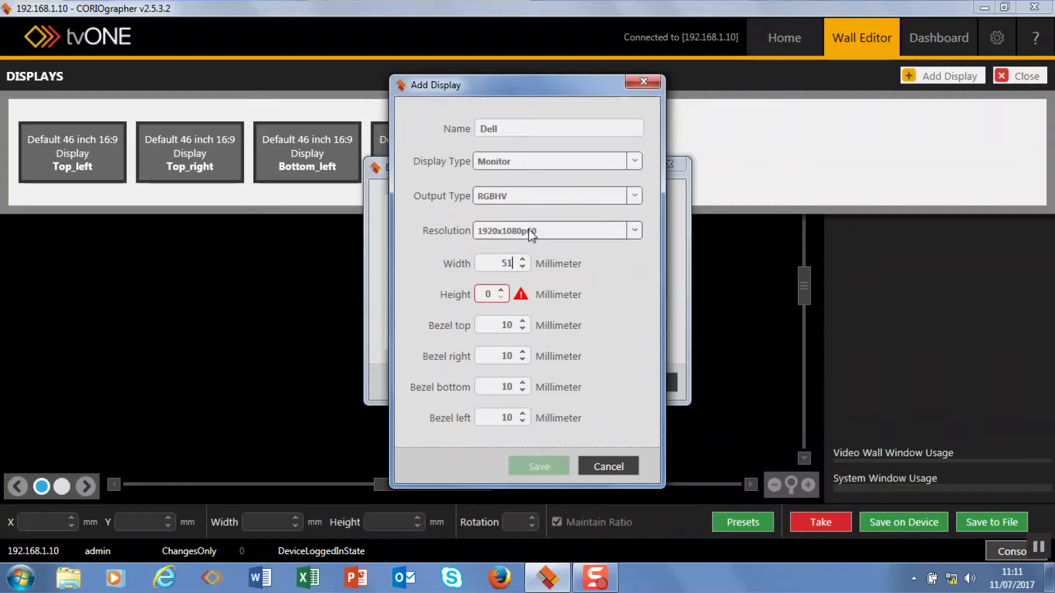
# Set the Dell display's width to 512 mm and height to 287 mm, adjust its bezel sizes and save it.
pyautogui.write('2')
pyautogui.doubleClick(487, 295)
pyautogui.write('287')
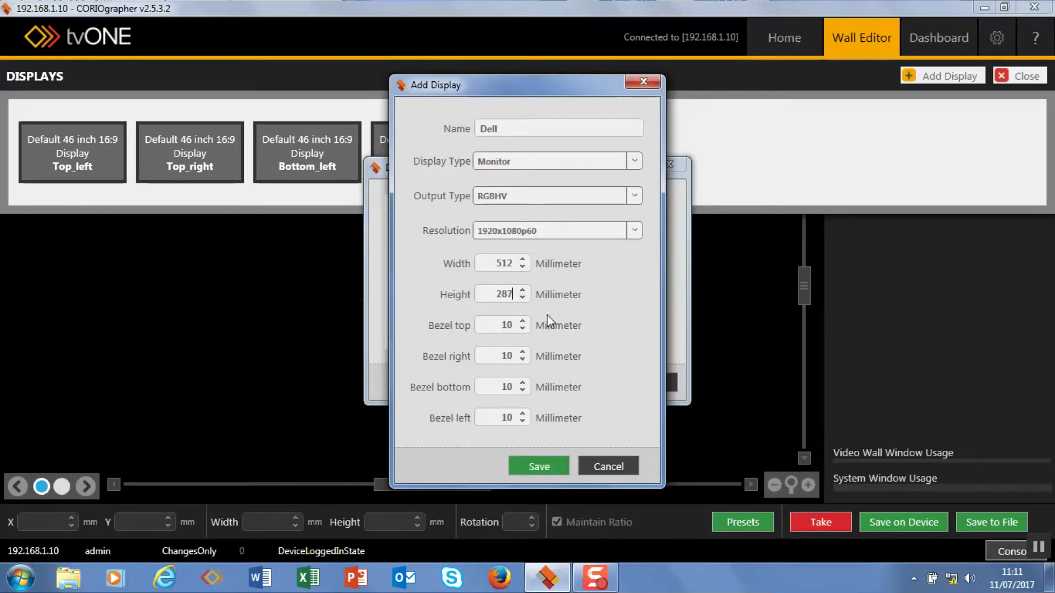
pyautogui.moveTo(500, 327); pyautogui.dragTo(511, 328)
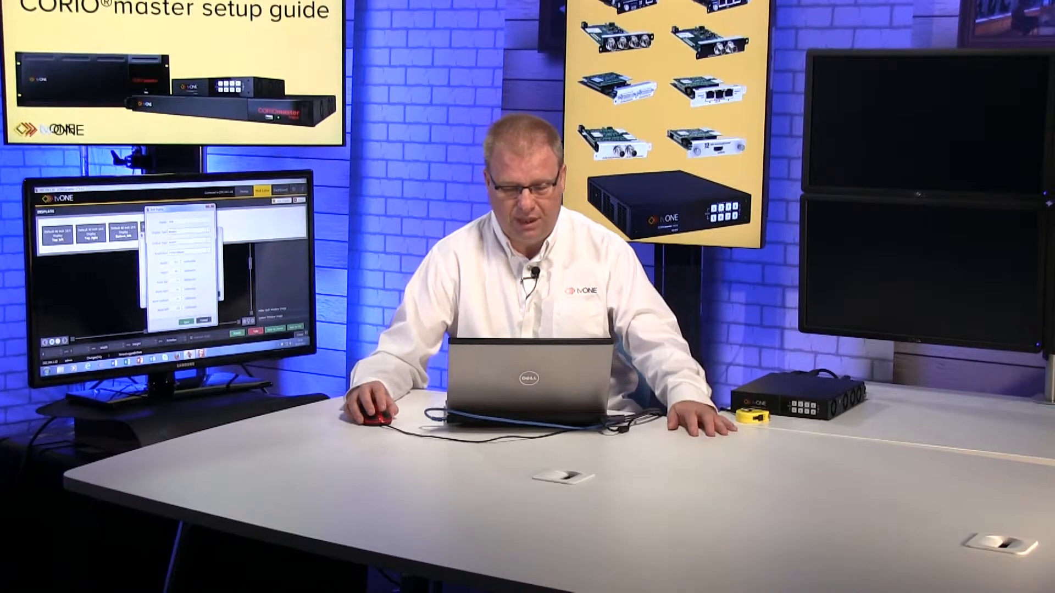
pyautogui.click(187, 323)
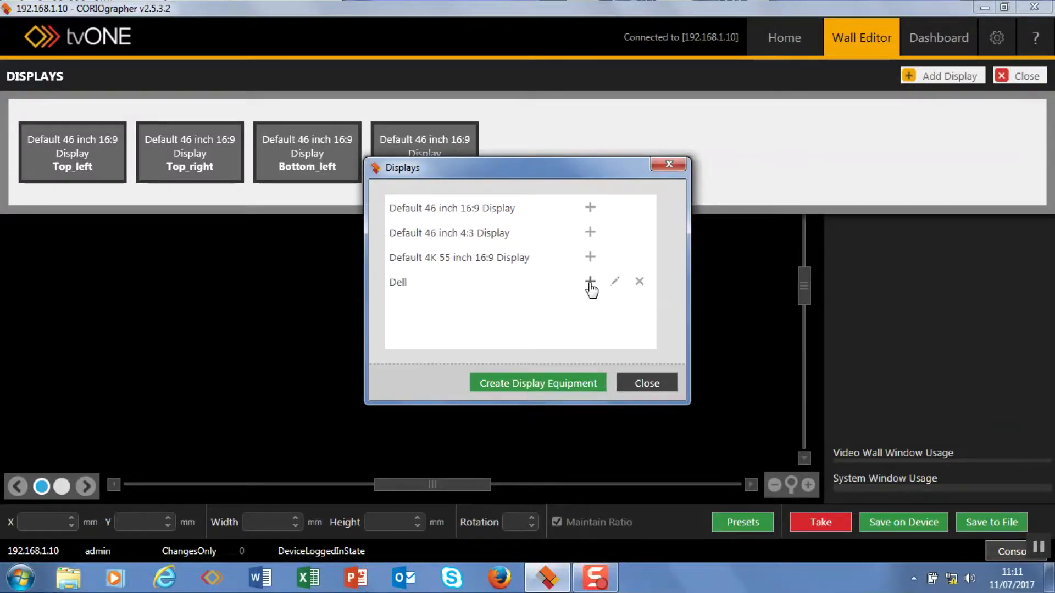
# Assign the Dell display to outputs Slot2.Out1 and Slot2.Out2.
pyautogui.click(591, 283)
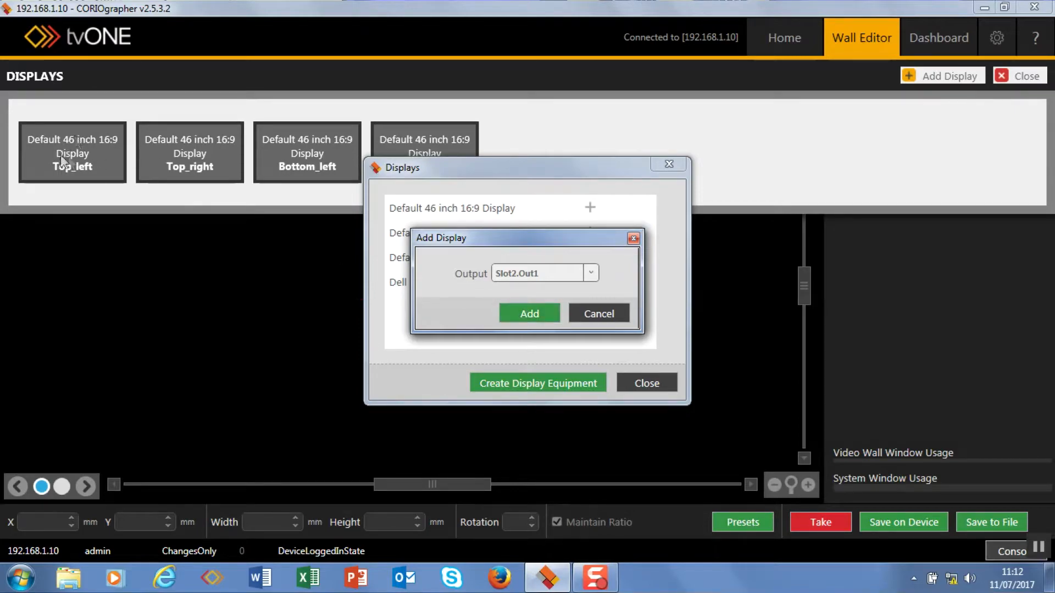
pyautogui.click(519, 314)
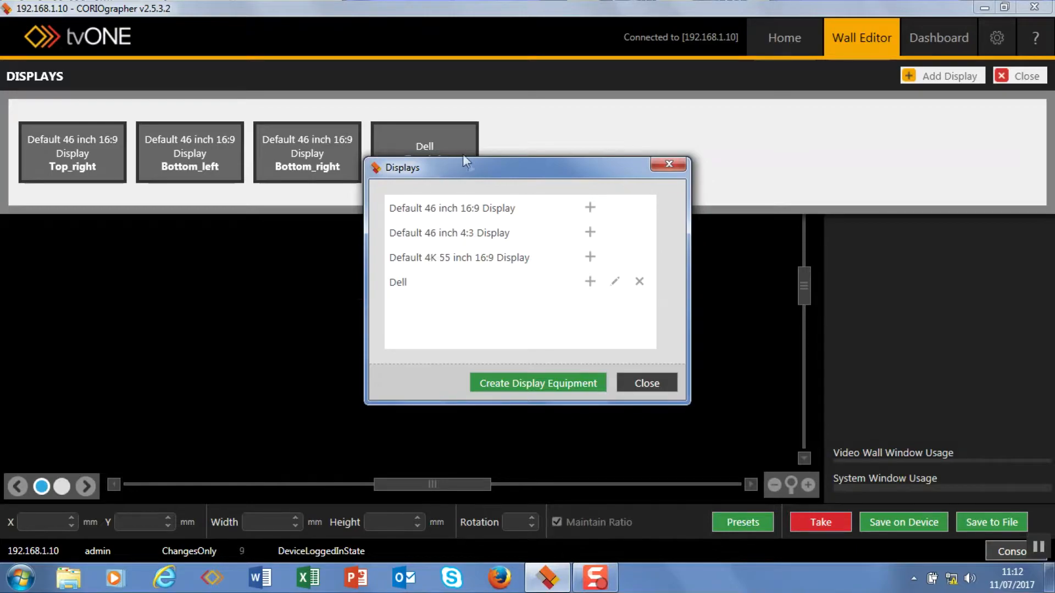
pyautogui.moveTo(494, 165); pyautogui.dragTo(387, 202)
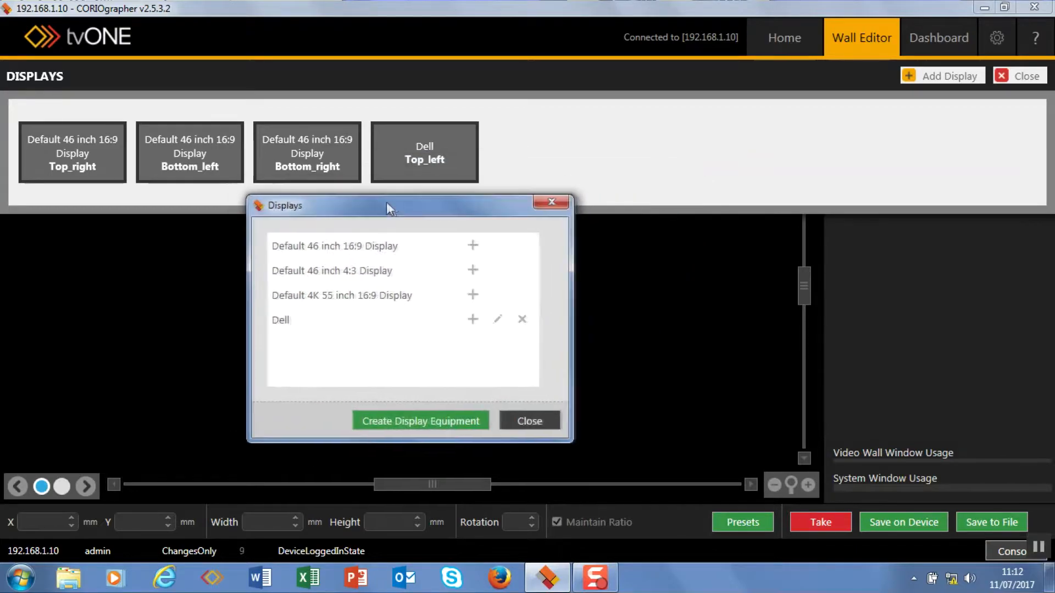
pyautogui.click(484, 320)
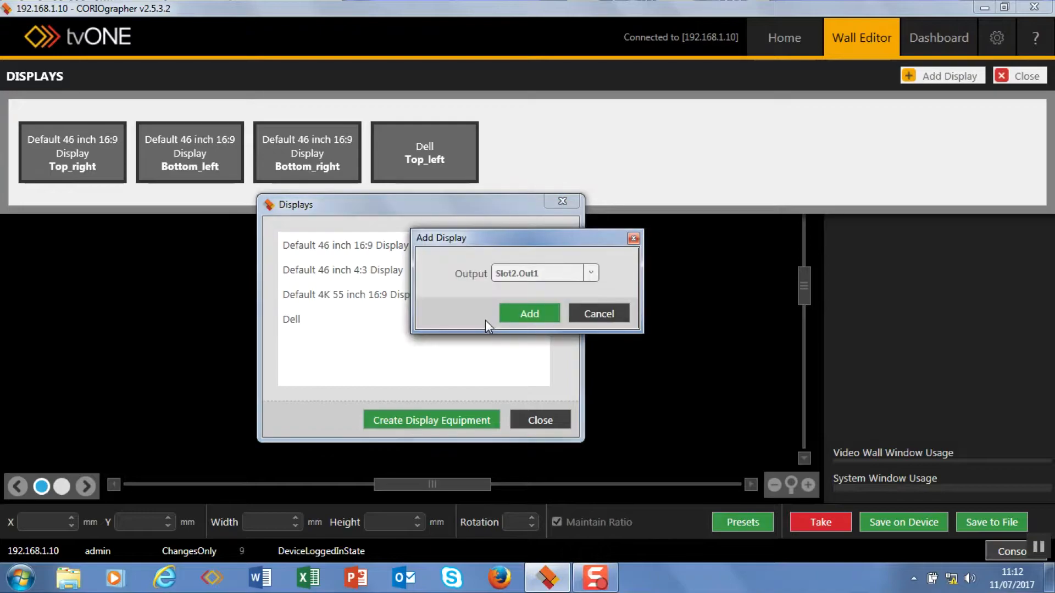
pyautogui.click(591, 273)
pyautogui.click(528, 301)
pyautogui.click(531, 316)
# Assign the Dell display to outputs Slot3.Out1 and Slot3.Out2, and close the display equipment list.
pyautogui.click(483, 320)
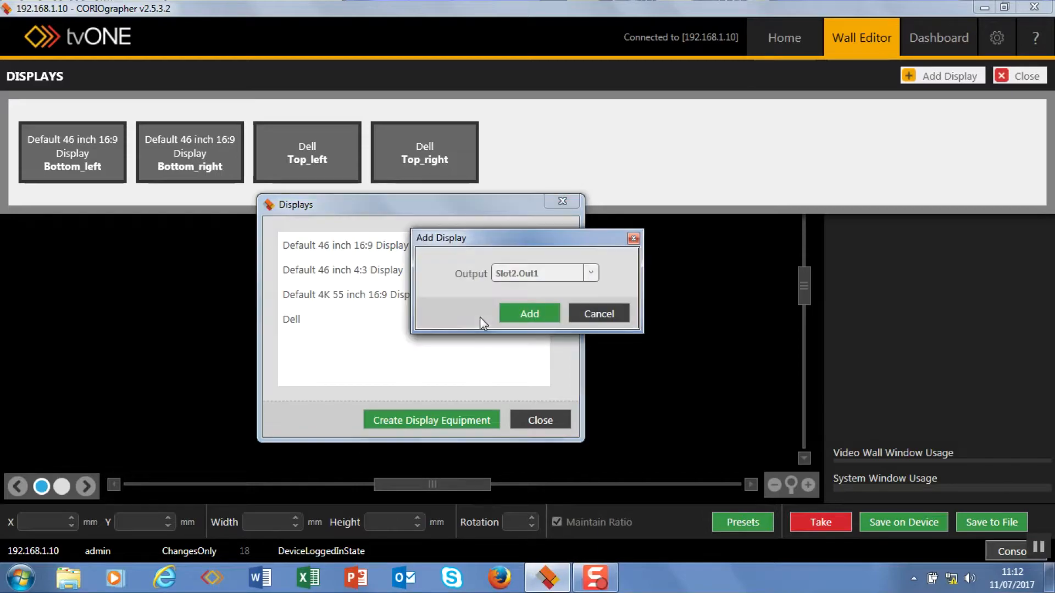
pyautogui.click(592, 271)
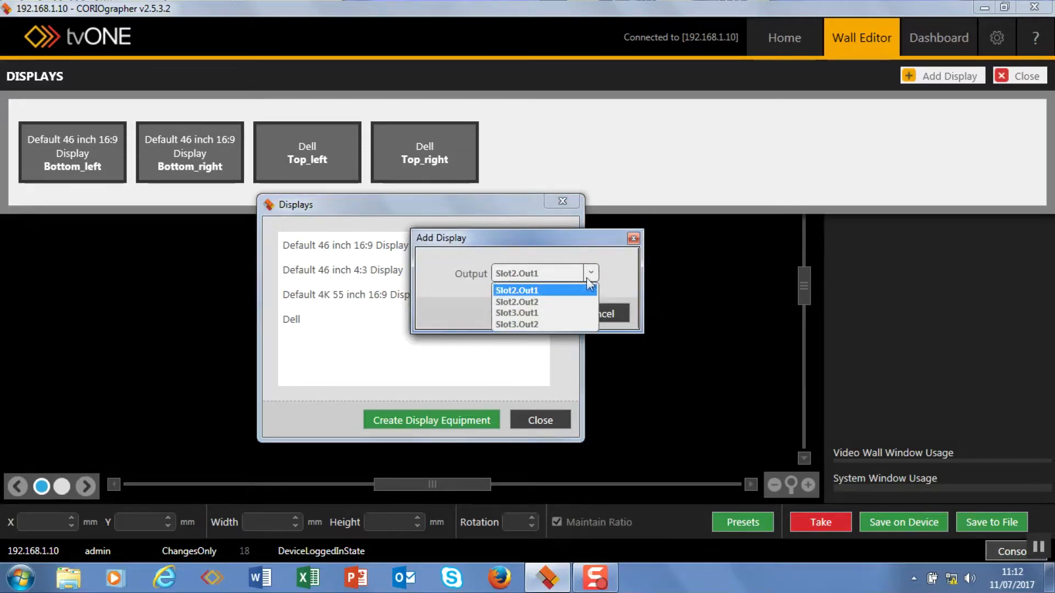
pyautogui.click(528, 314)
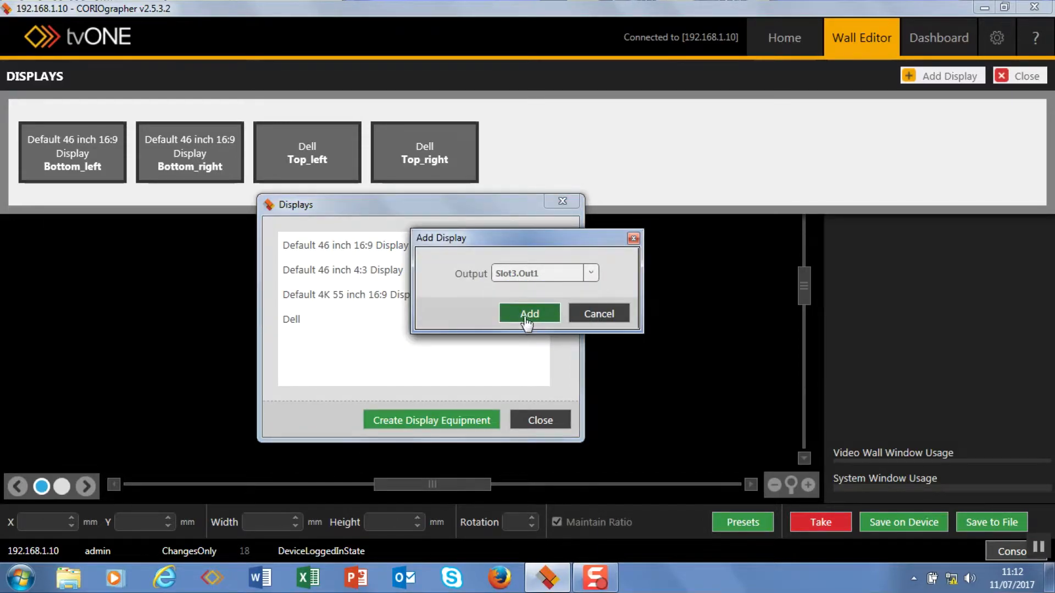
pyautogui.click(528, 314)
pyautogui.click(483, 319)
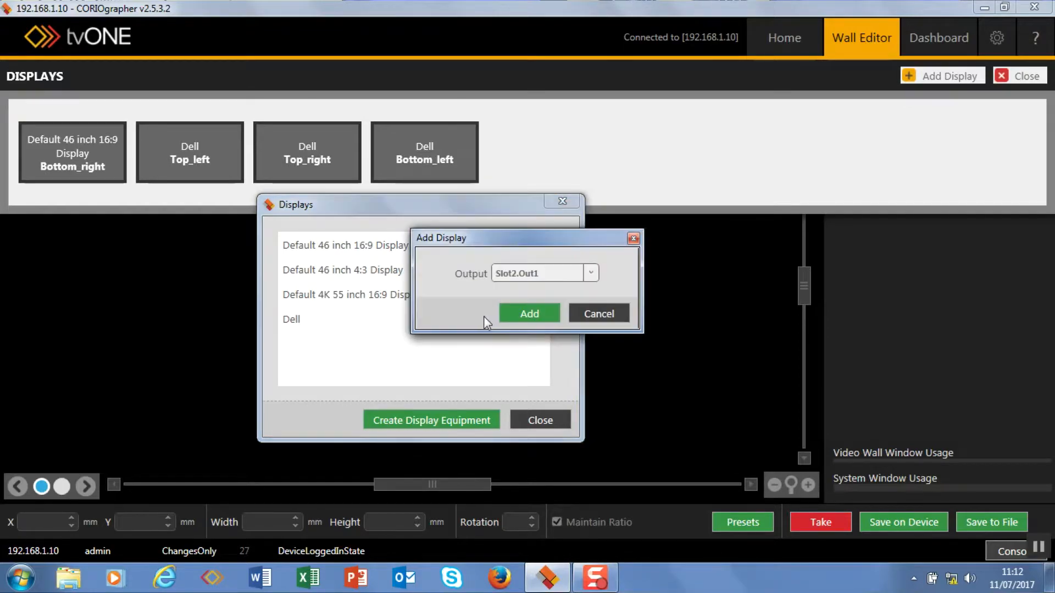
pyautogui.click(592, 272)
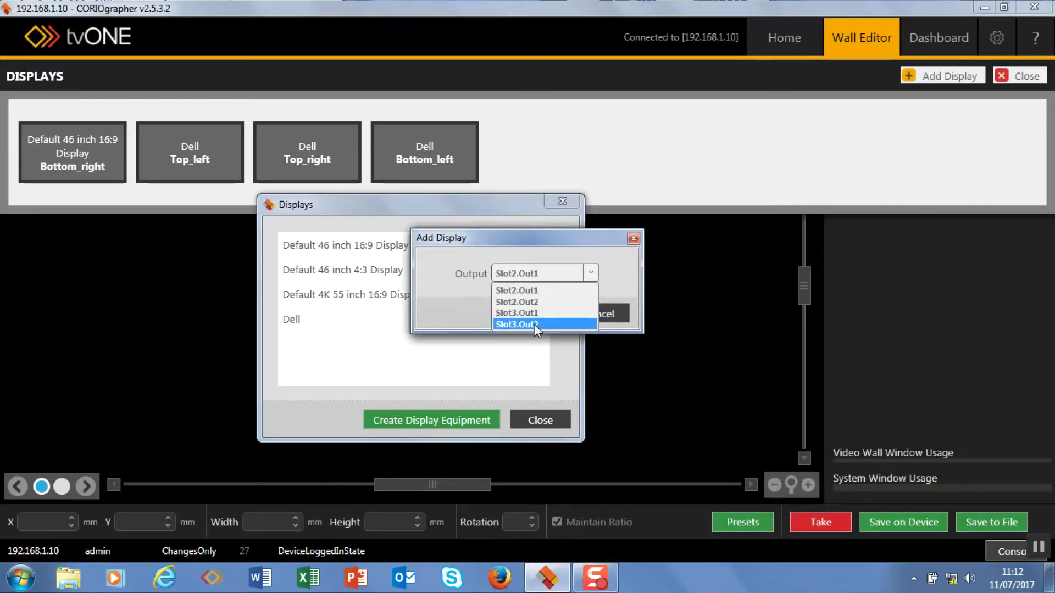
pyautogui.click(534, 324)
pyautogui.click(530, 315)
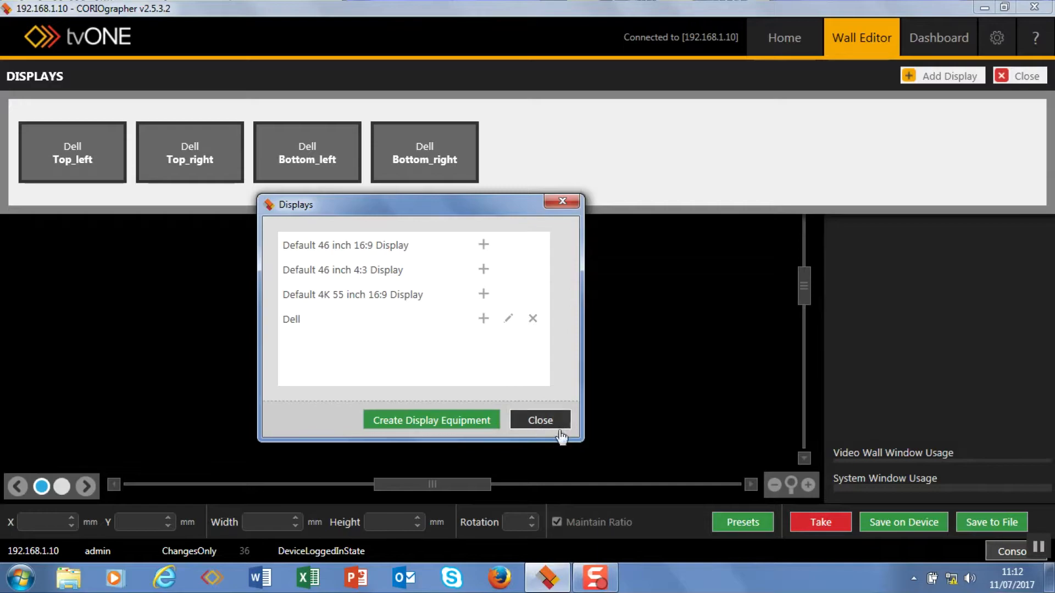
pyautogui.click(541, 421)
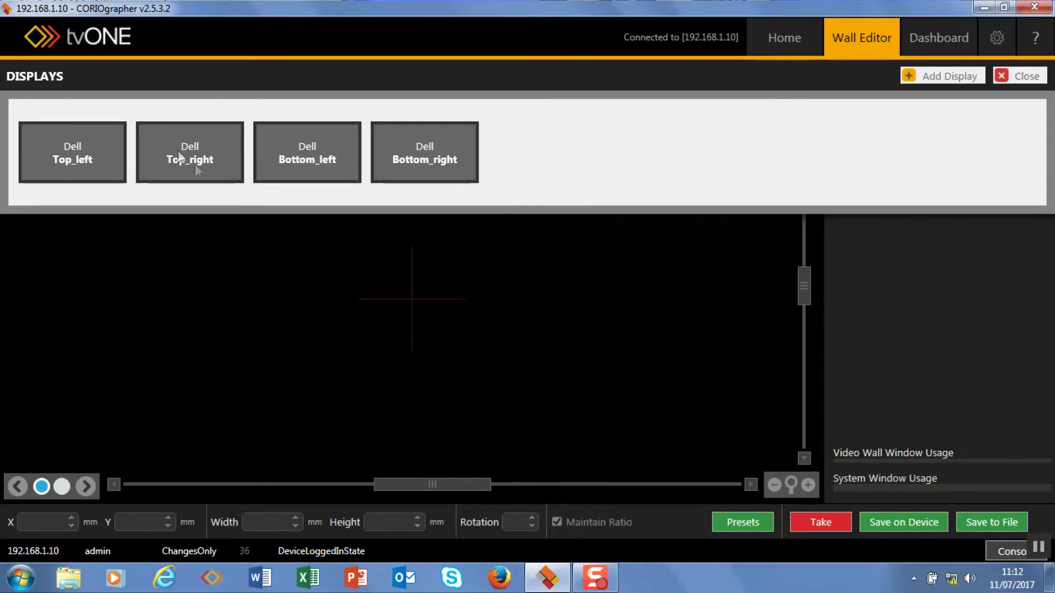
# Place the Top_left and Top_right displays side by side on the canvas as the wall's upper row.
pyautogui.moveTo(344, 259); pyautogui.dragTo(337, 267)
pyautogui.moveTo(62, 154); pyautogui.dragTo(364, 266)
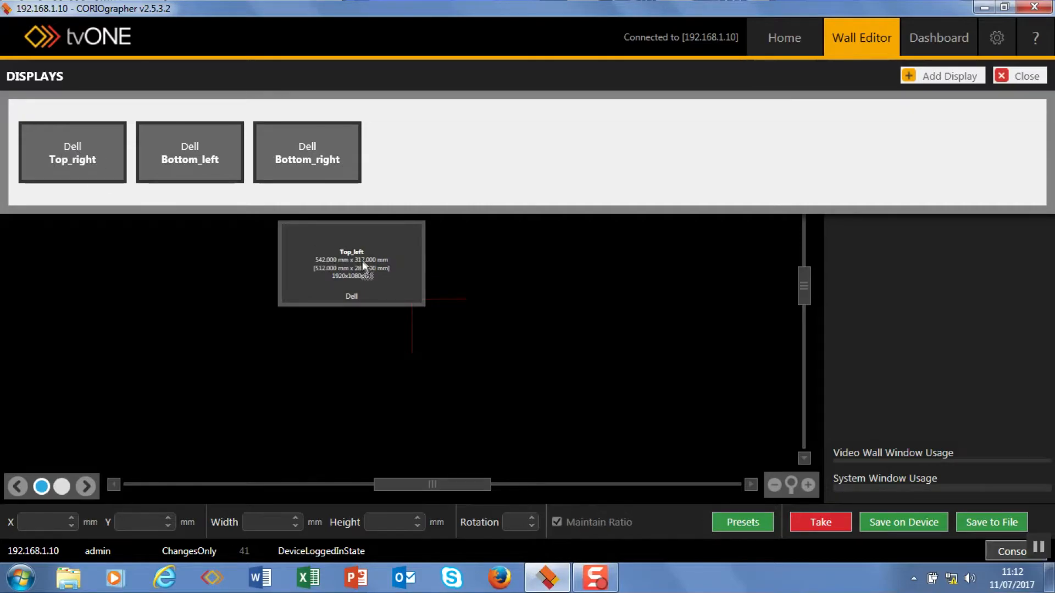
pyautogui.moveTo(460, 268); pyautogui.dragTo(481, 268)
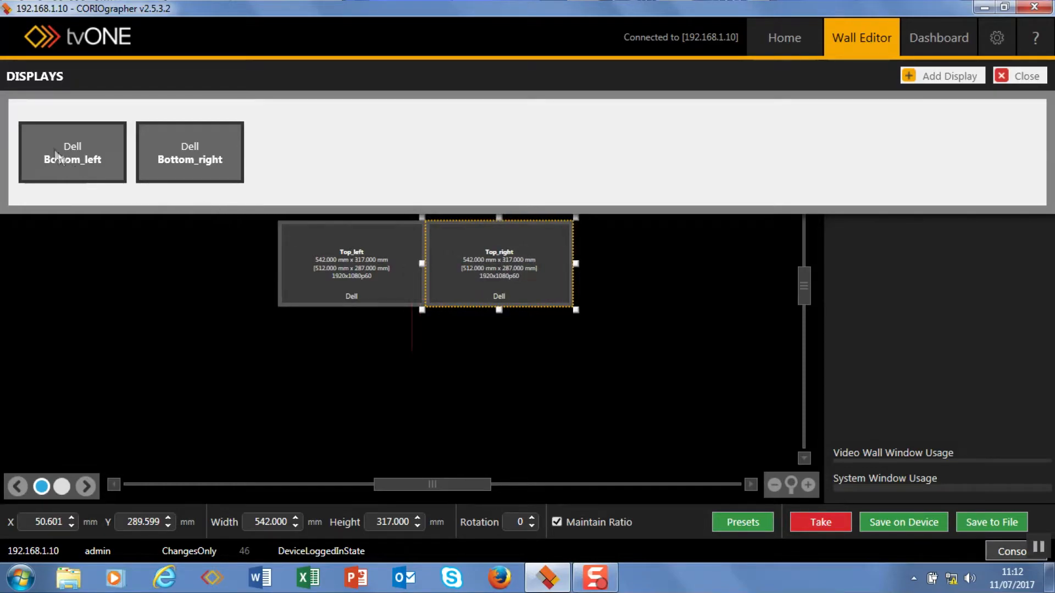
# Place the Bottom_left and Bottom_right displays directly beneath the upper row to complete the 2×2 wall, and close the display list.
pyautogui.moveTo(58, 154); pyautogui.dragTo(312, 325)
pyautogui.moveTo(376, 354); pyautogui.dragTo(340, 351)
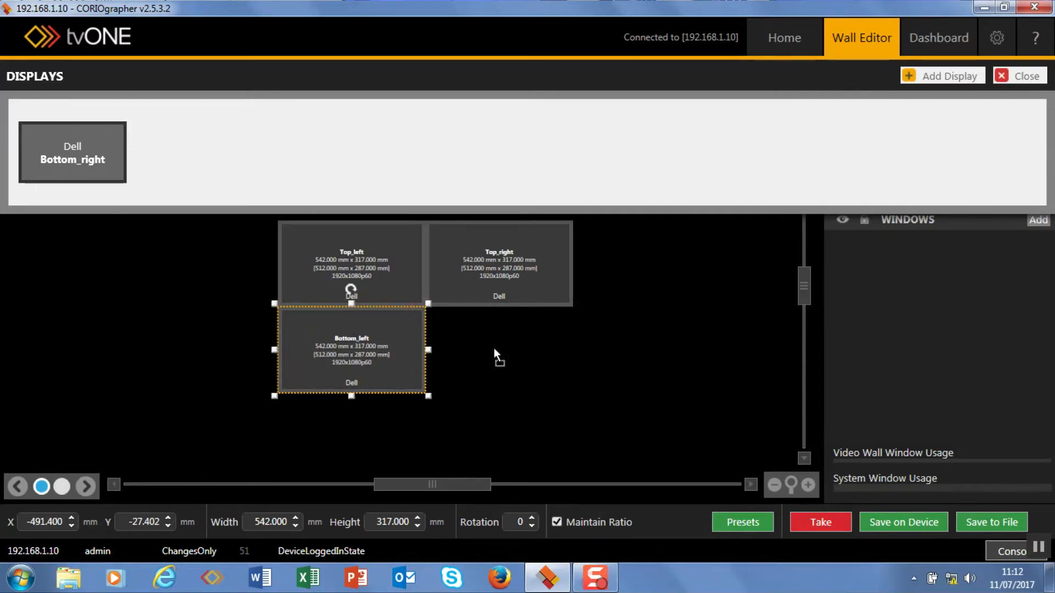
pyautogui.moveTo(494, 348)
pyautogui.mouseDown()
pyautogui.moveTo(501, 367)
pyautogui.moveTo(503, 359)
pyautogui.mouseUp()
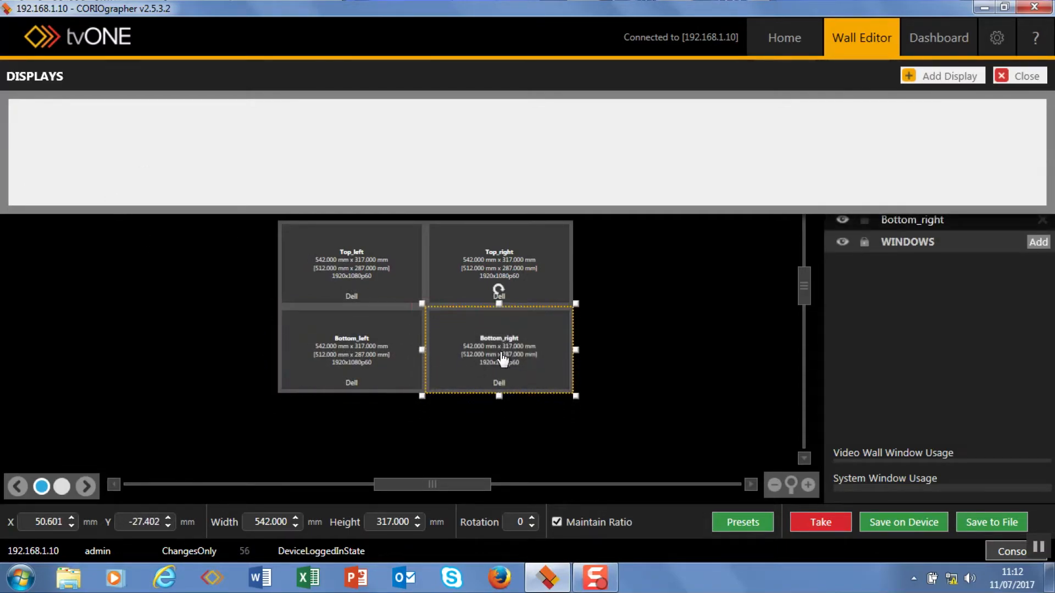
pyautogui.click(1022, 76)
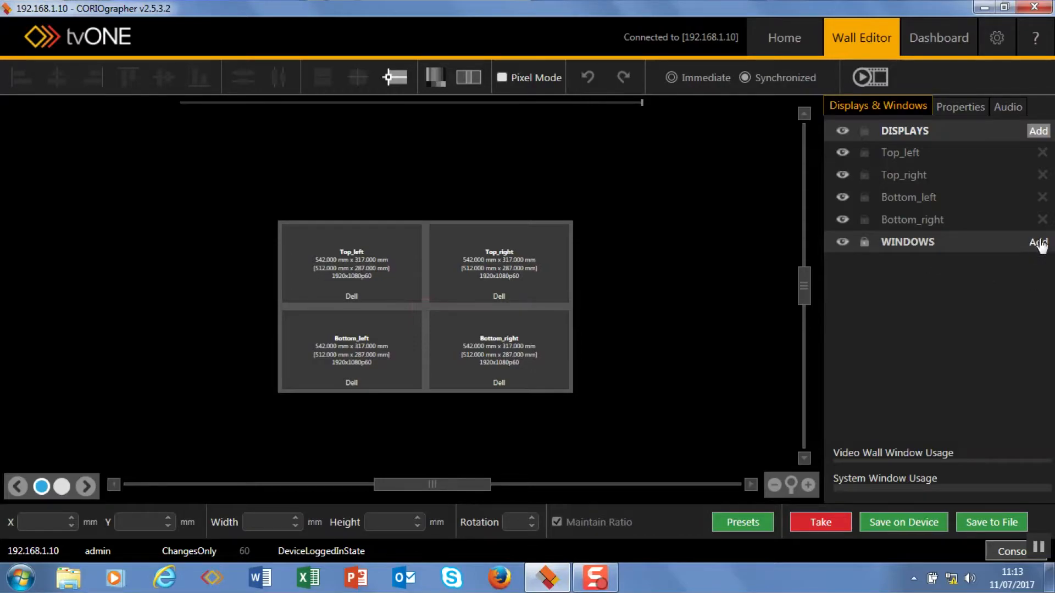
# Add a Media_1 source window of about 1018 × 573 mm across the four displays and send it to the wall.
pyautogui.click(1038, 242)
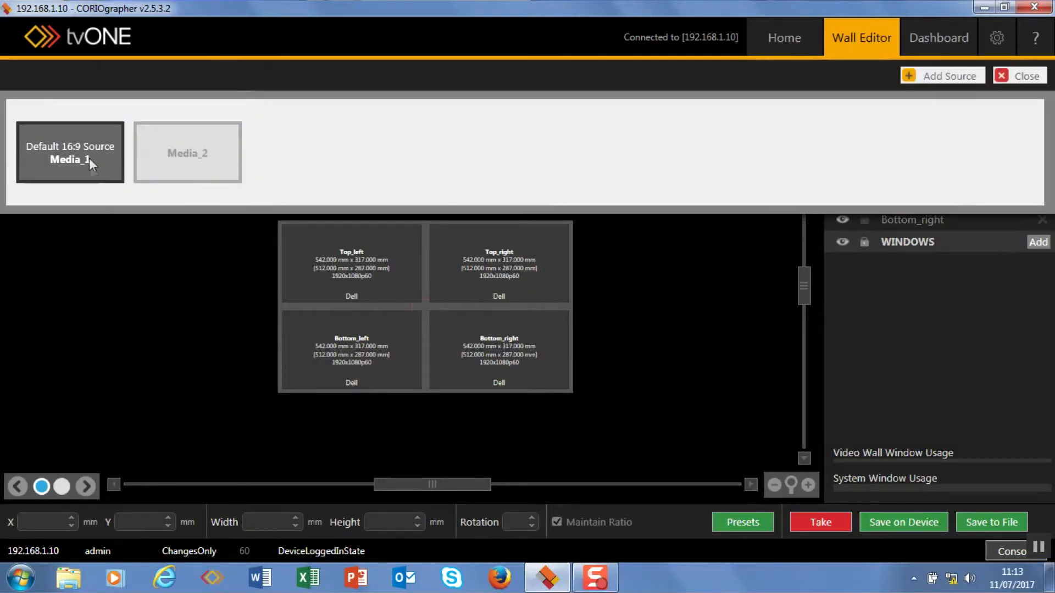
pyautogui.moveTo(86, 158); pyautogui.dragTo(436, 216)
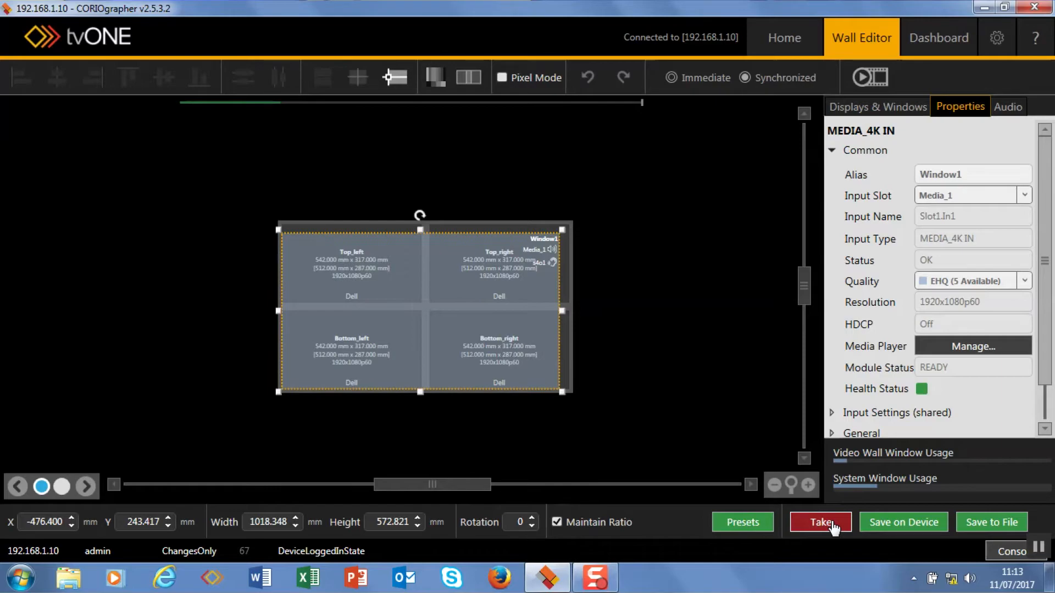
pyautogui.click(828, 521)
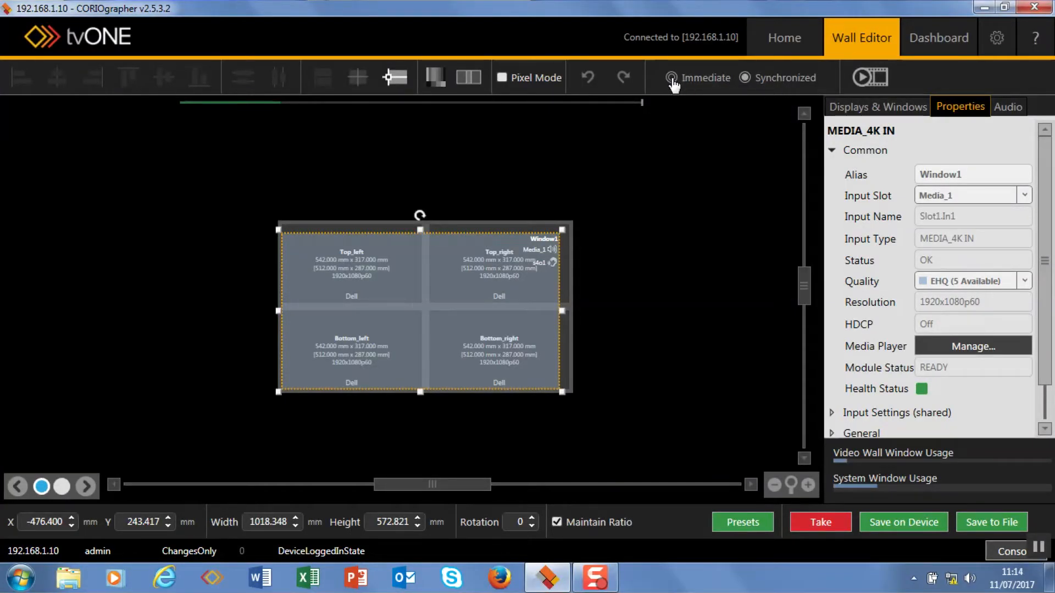
# Switch the wall to Immediate update mode and move the Media_1 window up and to the right across the displays.
pyautogui.click(671, 77)
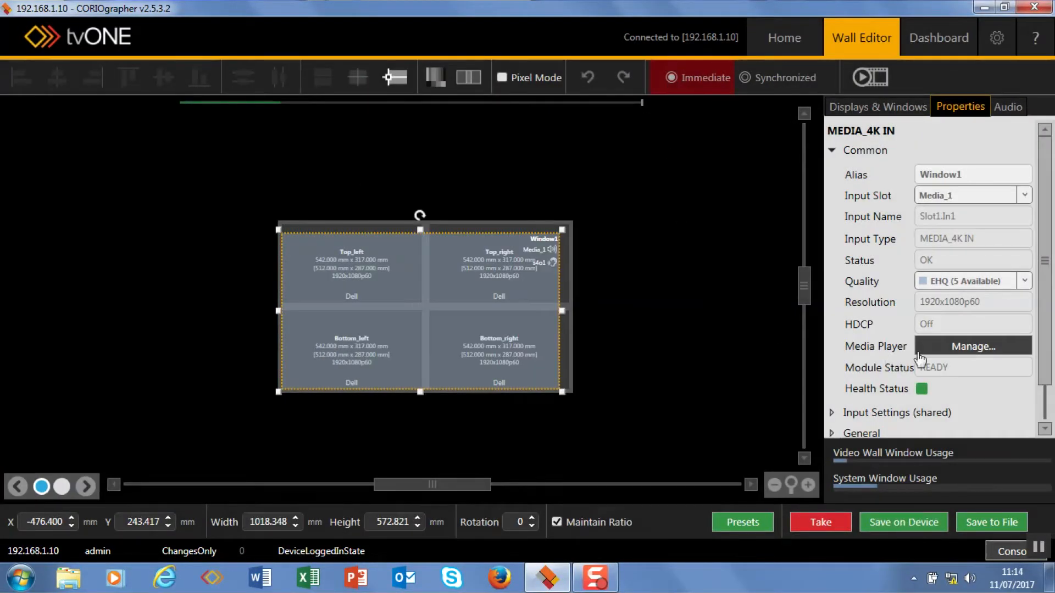
pyautogui.moveTo(396, 278); pyautogui.dragTo(474, 241)
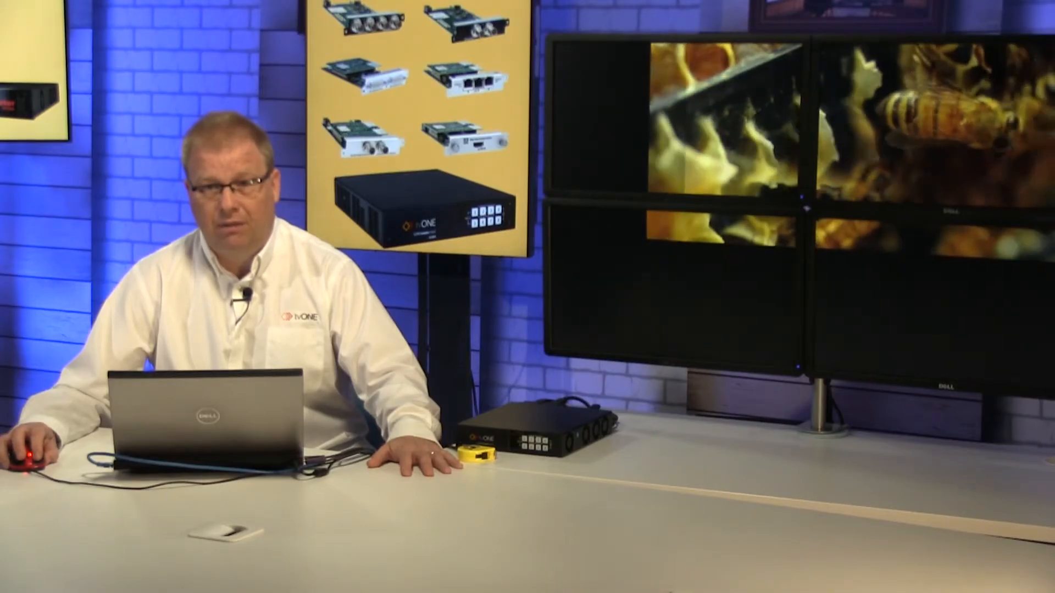